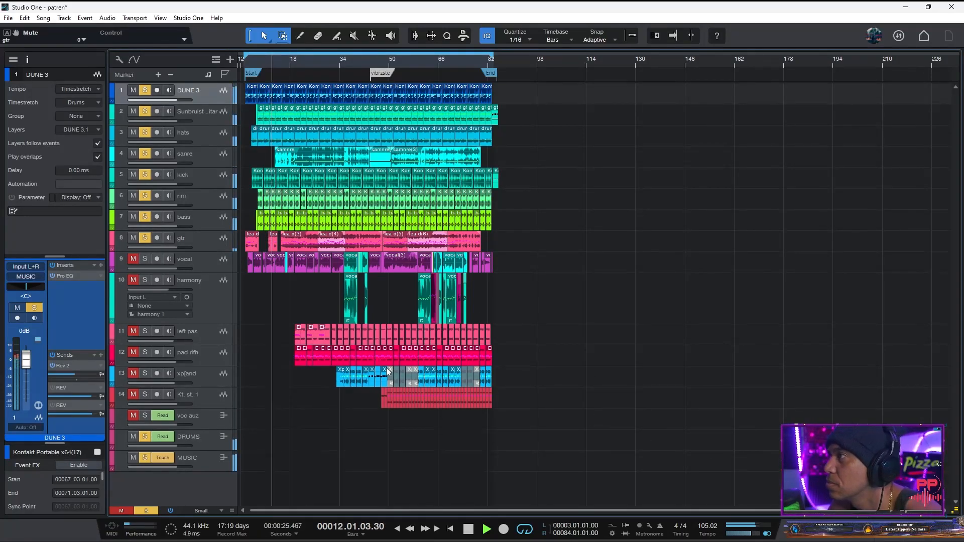
Step: Make the kick comp, kick au x, DRUMS COMP and effects return channels solo-safe in the mixer console
{"action": "key", "text": "F3"}
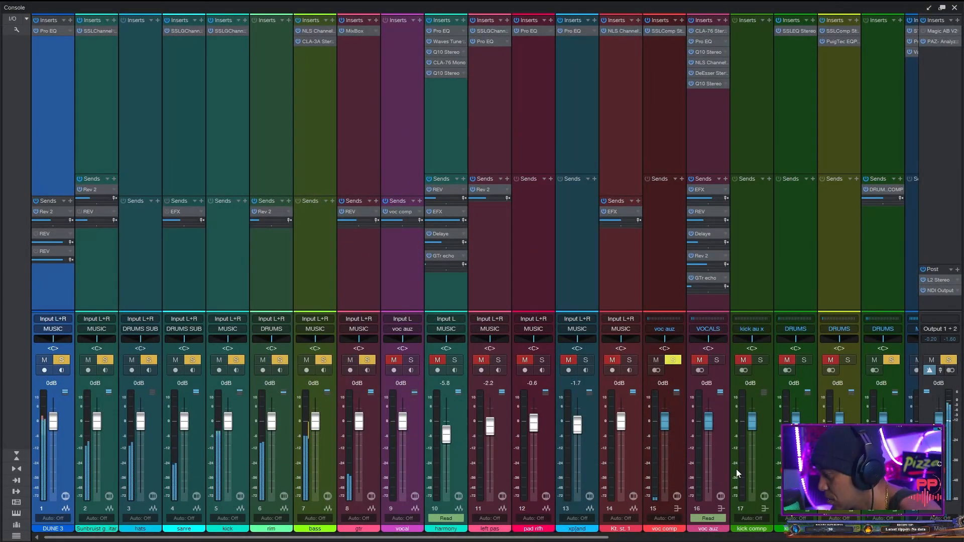
{"action": "left_click", "coordinate": [761, 360]}
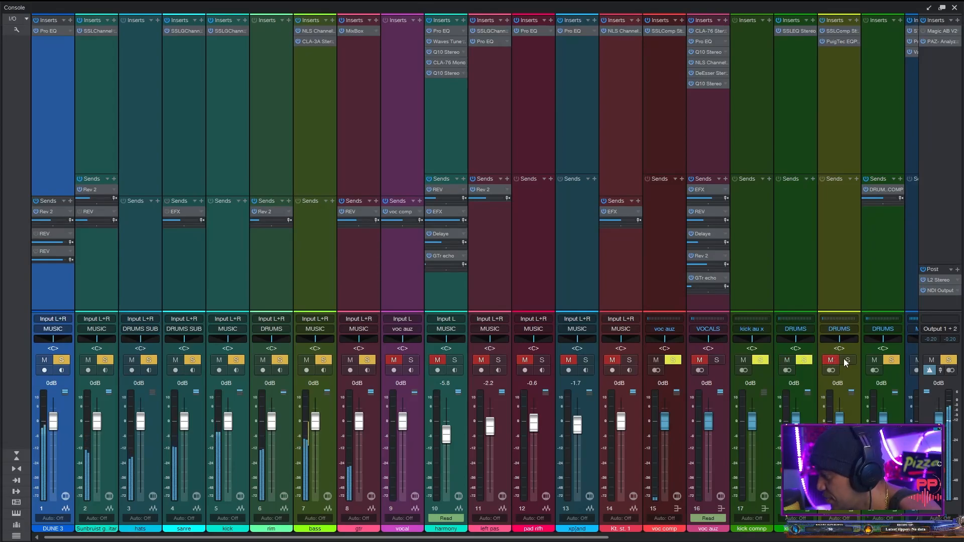
{"action": "left_click_drag", "start_coordinate": [600, 538], "coordinate": [847, 536]}
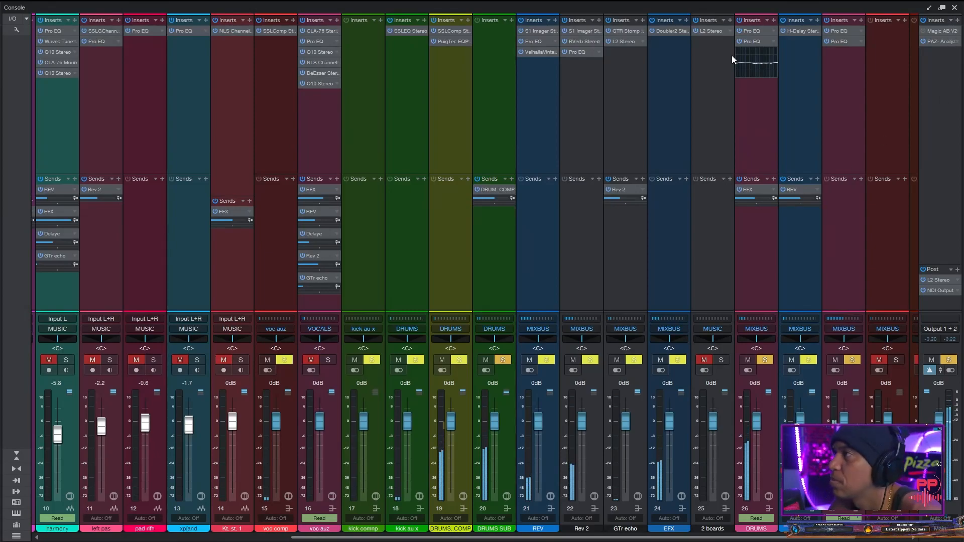
{"action": "left_click", "coordinate": [956, 8]}
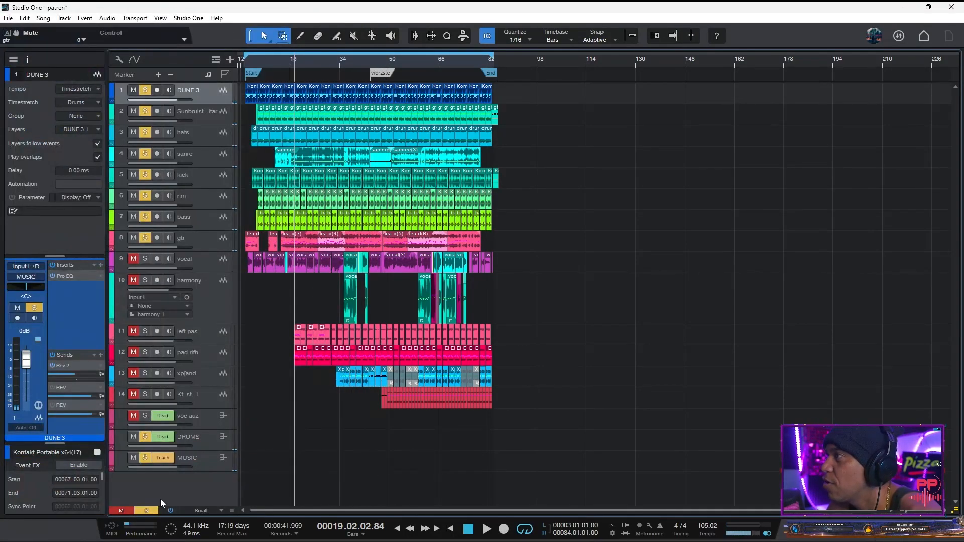
Step: Clear all active solos, solo the DUNE 3 track and audition it from near the song's start
{"action": "left_click", "coordinate": [146, 510]}
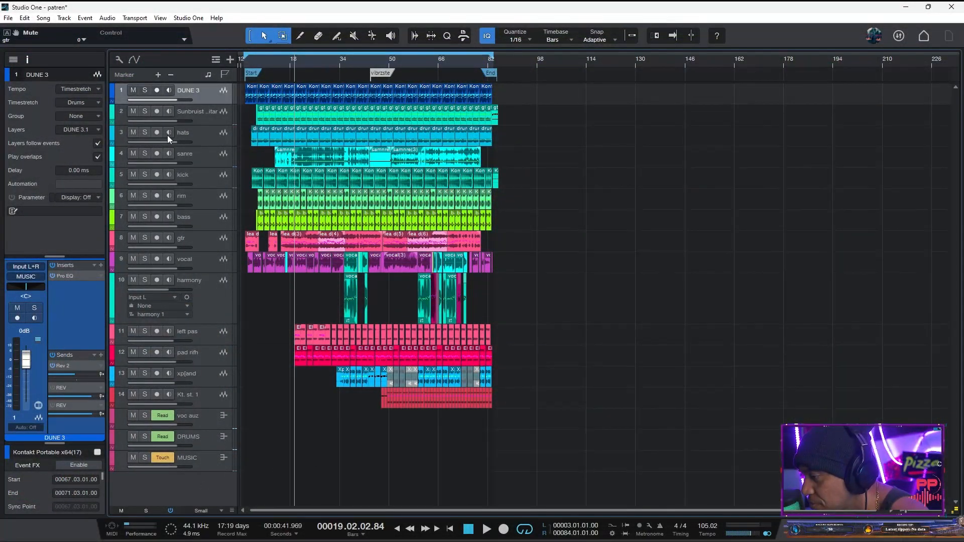
{"action": "left_click", "coordinate": [145, 90]}
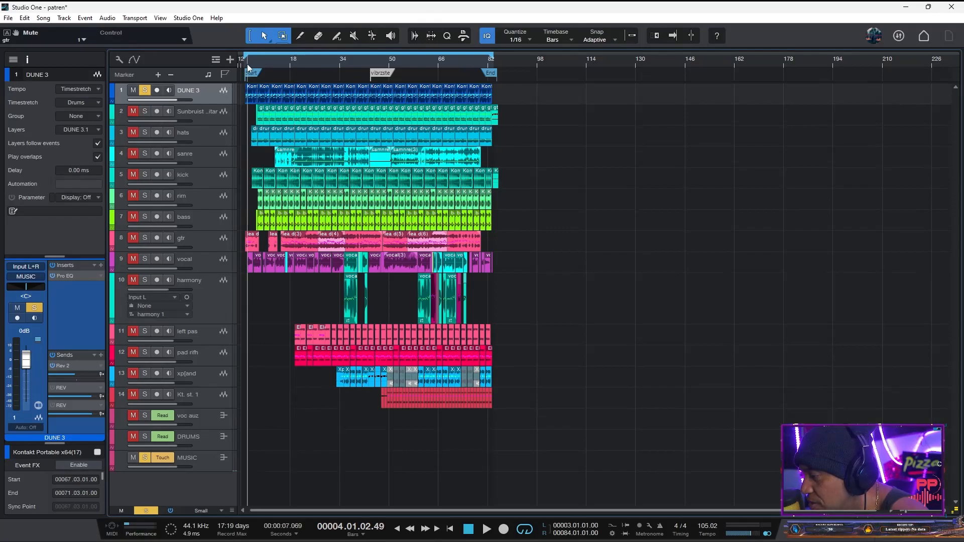
{"action": "key", "text": "space"}
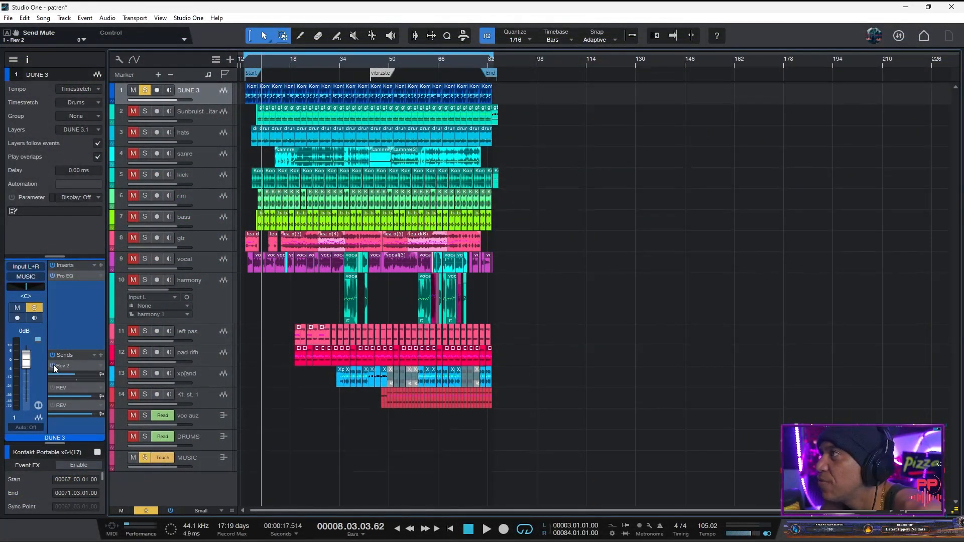
{"action": "key", "text": "space"}
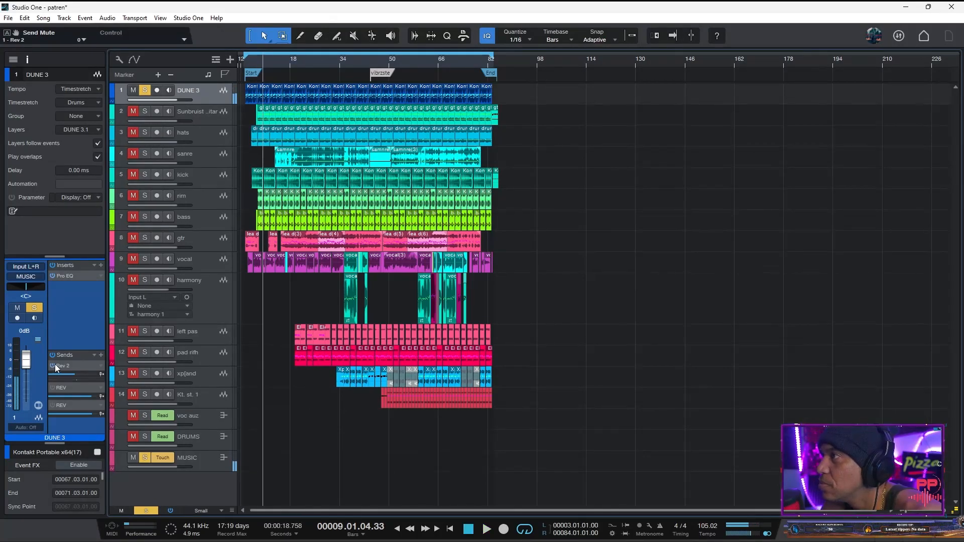
Step: Inspect the S1 Imager Stereo and RVerb Stereo plug-ins on DUNE 3's Rev 2 send
{"action": "double_click", "coordinate": [72, 364]}
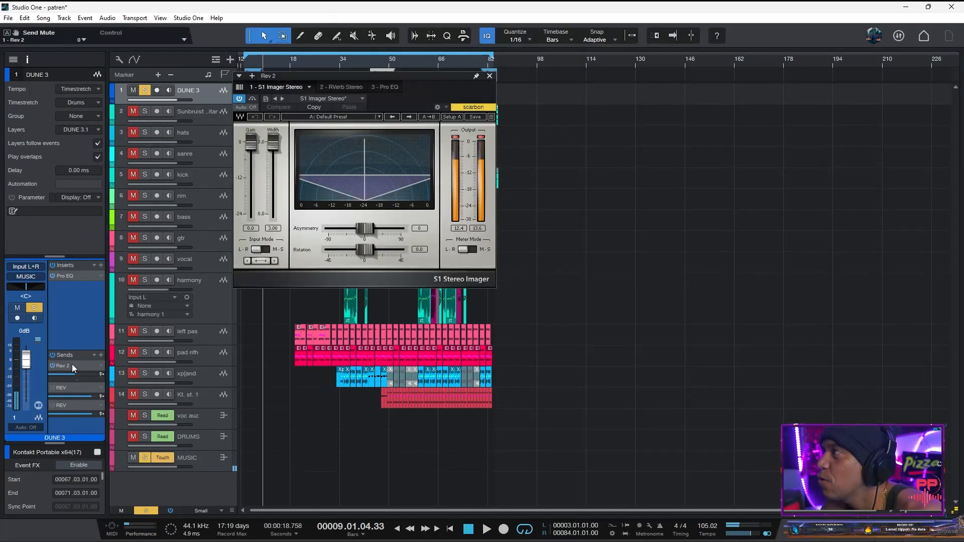
{"action": "left_click", "coordinate": [340, 87]}
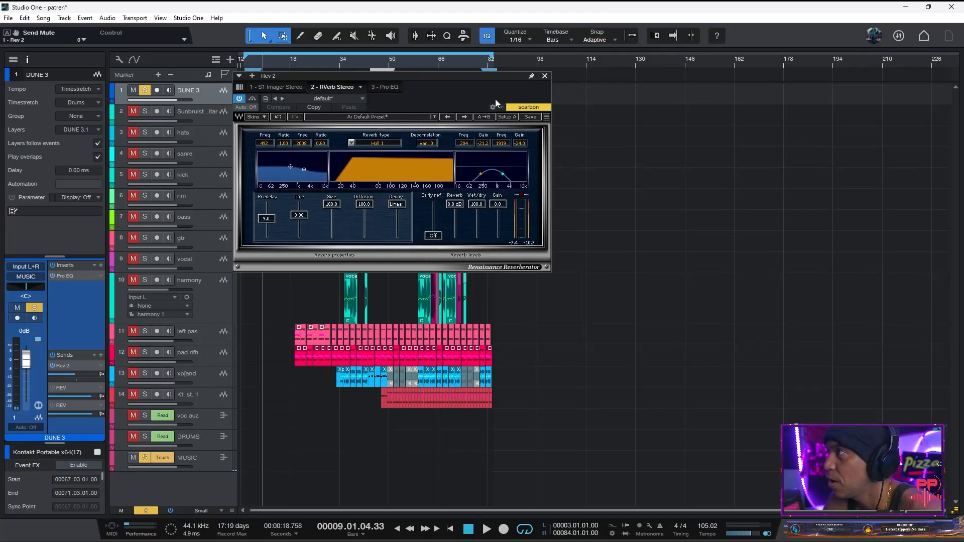
{"action": "left_click", "coordinate": [545, 76]}
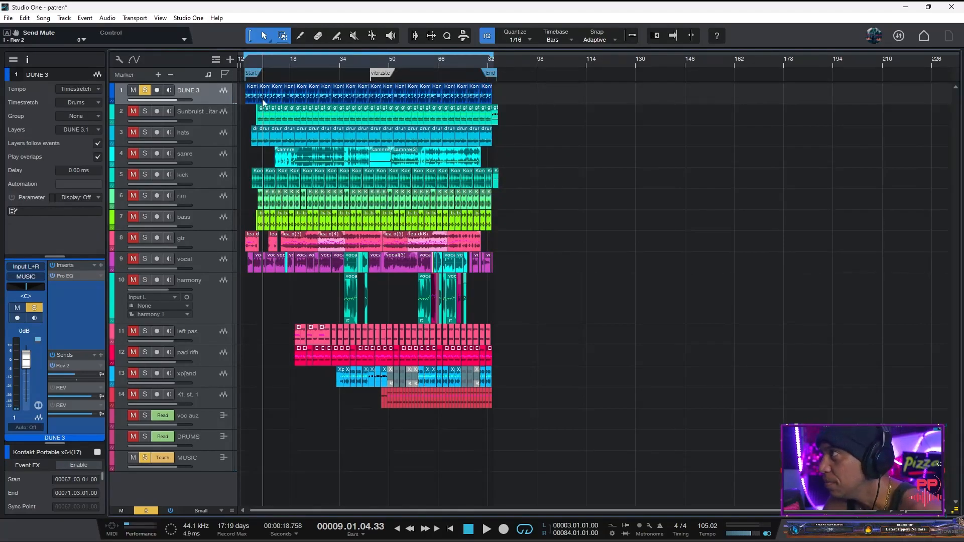
Step: Solo the Sunbruist guitar track and audition it while viewing its SSLChannel Stereo insert
{"action": "left_click", "coordinate": [154, 117]}
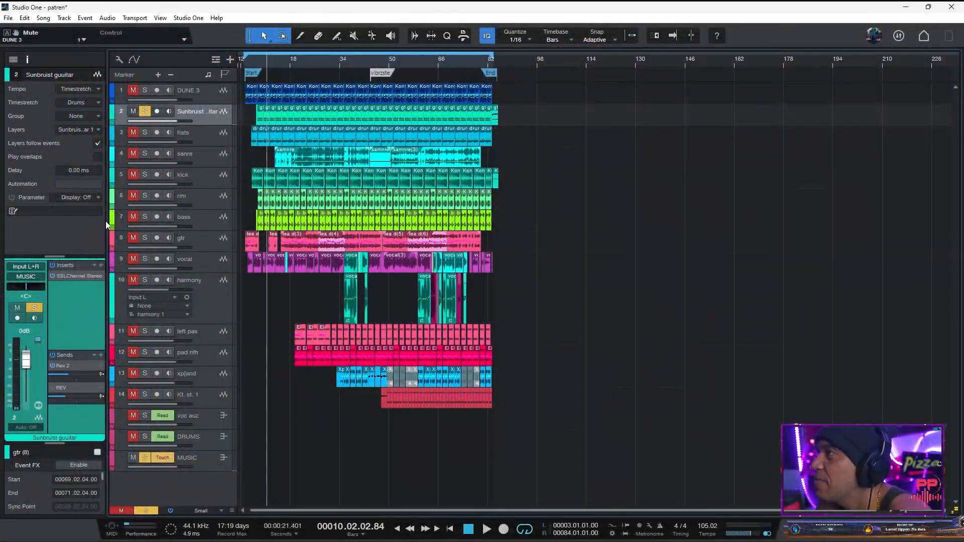
{"action": "double_click", "coordinate": [71, 273]}
{"action": "key", "text": "space"}
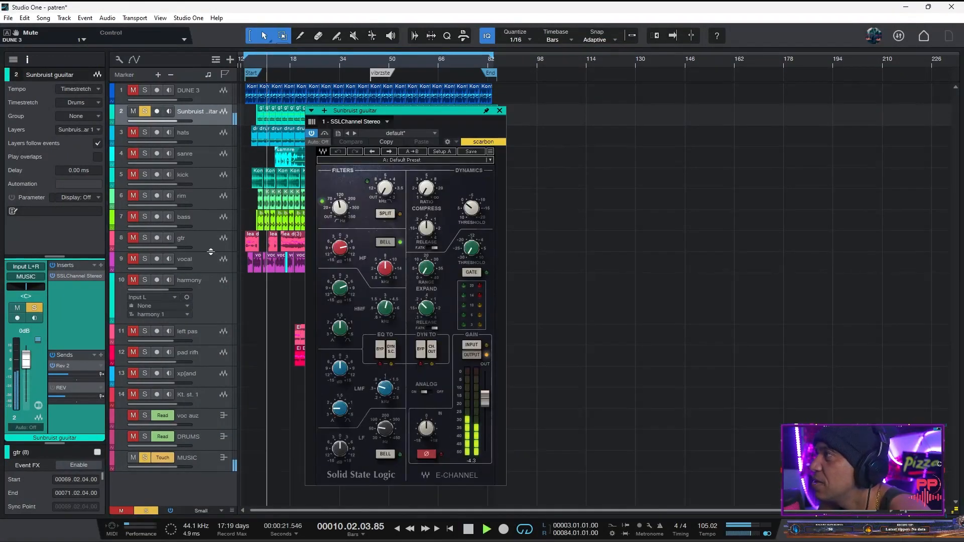
{"action": "key", "text": "space"}
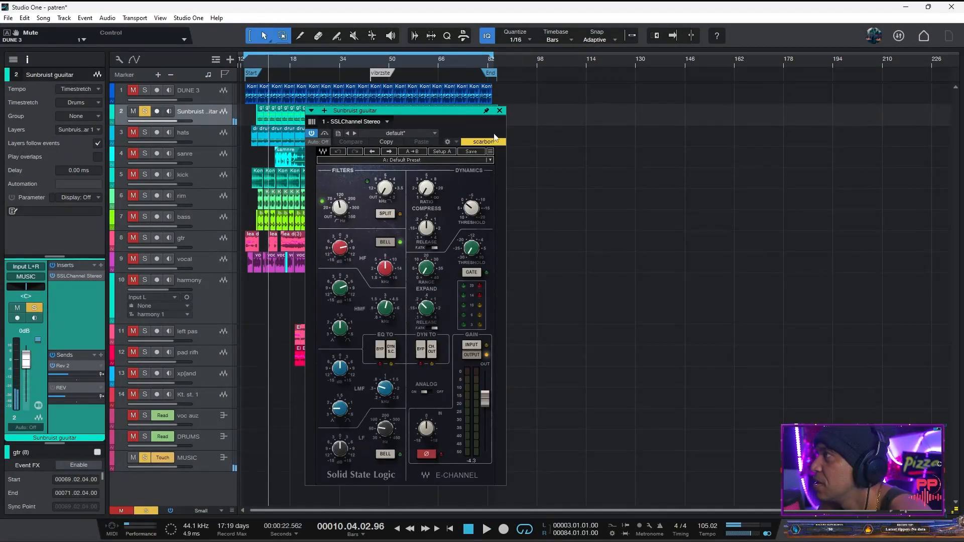
{"action": "left_click", "coordinate": [500, 110]}
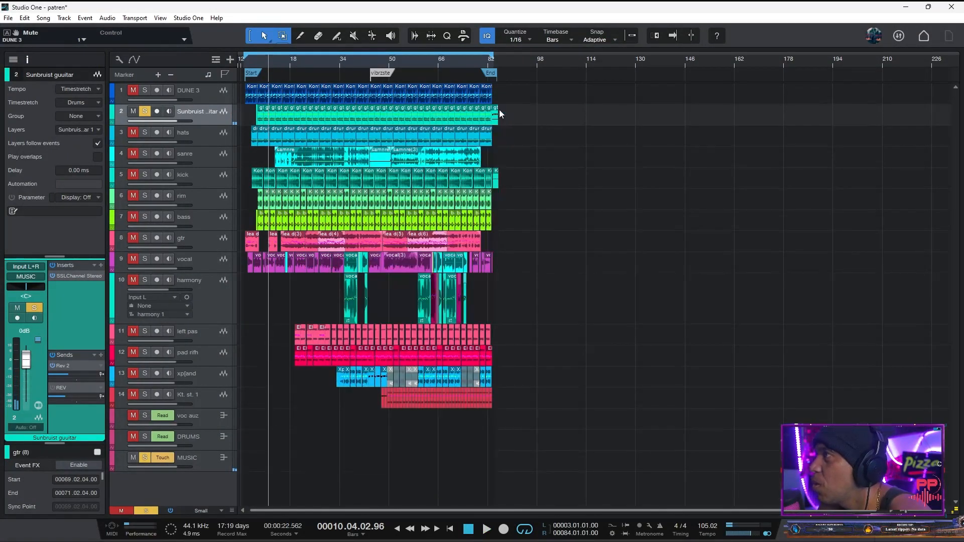
Step: Solo the harmony and vocal tracks alongside the Sunbruist guitar
{"action": "left_click", "coordinate": [201, 265]}
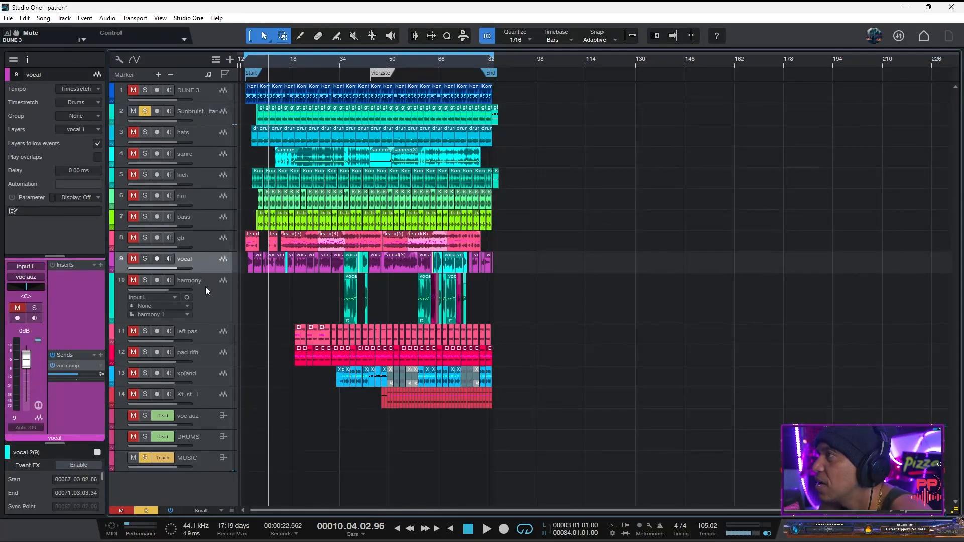
{"action": "left_click", "coordinate": [206, 286]}
{"action": "left_click", "coordinate": [132, 282]}
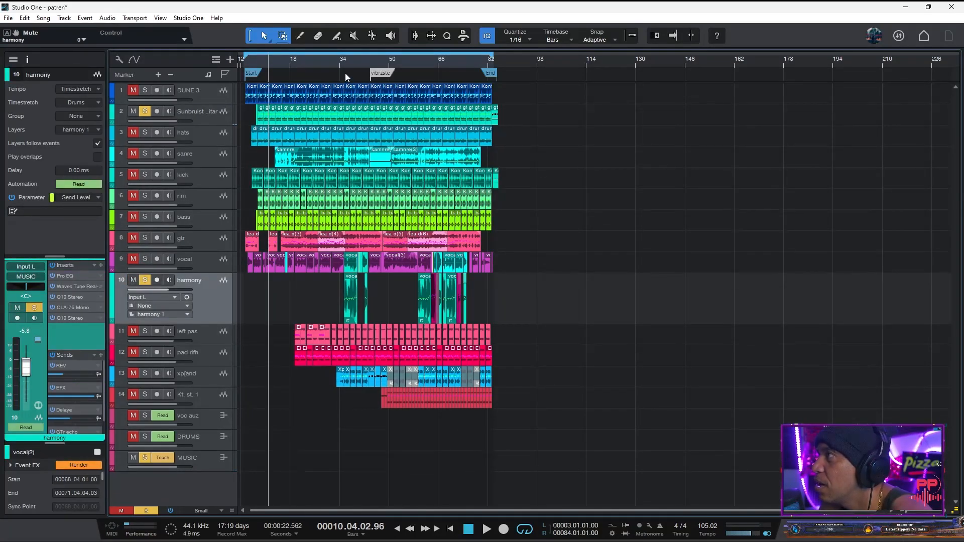
{"action": "left_click", "coordinate": [131, 260]}
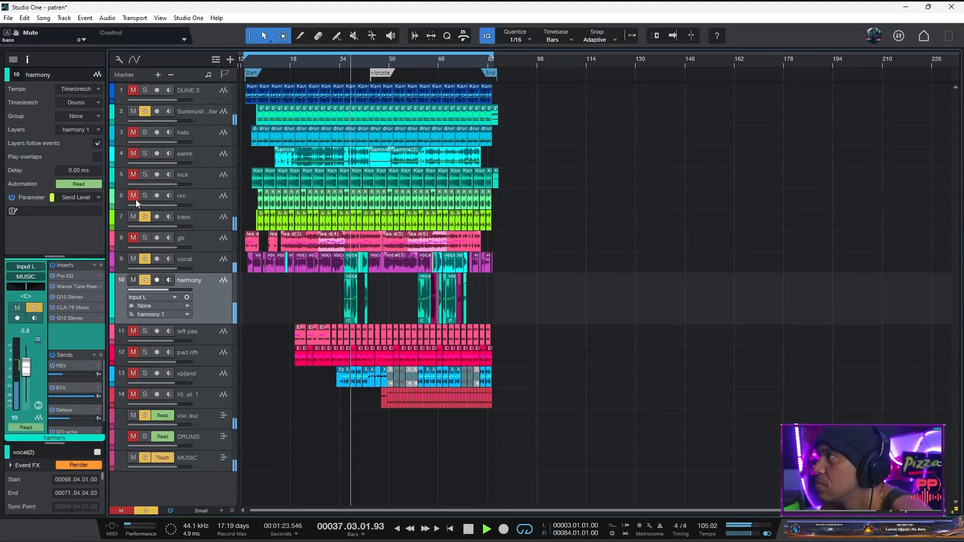
Step: Add the hats, sanre, kick and rim tracks to the soloed group and audition the mix
{"action": "left_click", "coordinate": [133, 133]}
{"action": "left_click", "coordinate": [134, 154]}
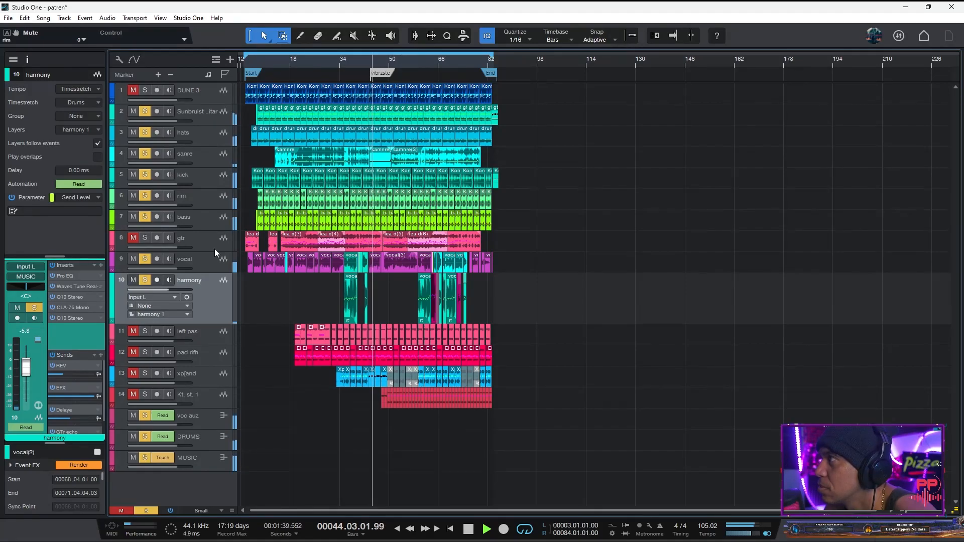
{"action": "key", "text": "space"}
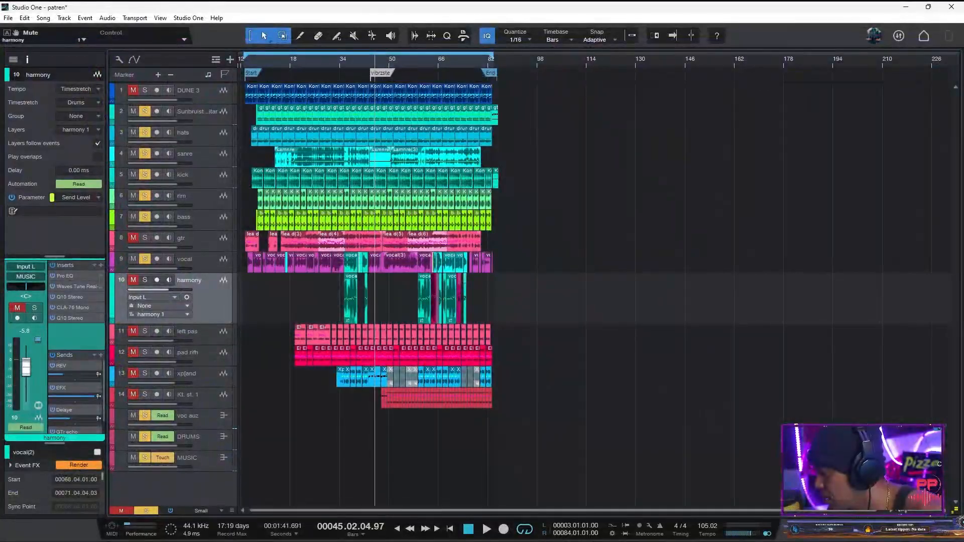
Step: View the CLA-76 Stereo compressor on the voc auz bus in the console and reposition its window beside the channel's inserts
{"action": "key", "text": "F3"}
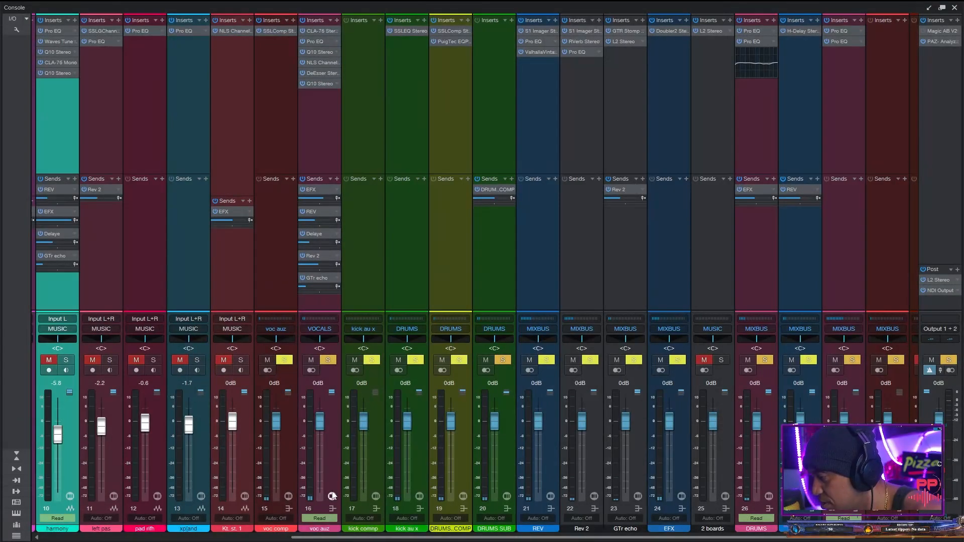
{"action": "left_click", "coordinate": [319, 31]}
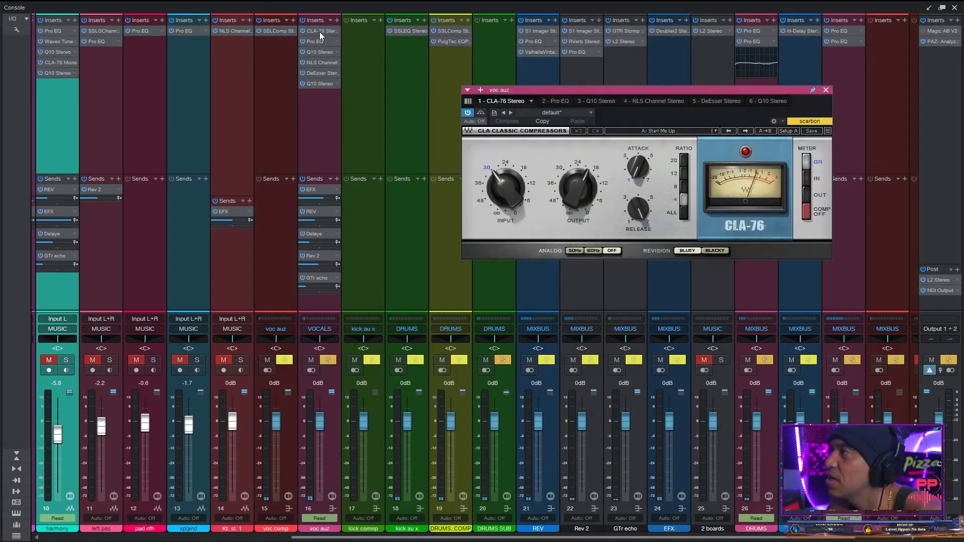
{"action": "left_click_drag", "start_coordinate": [715, 91], "coordinate": [600, 52]}
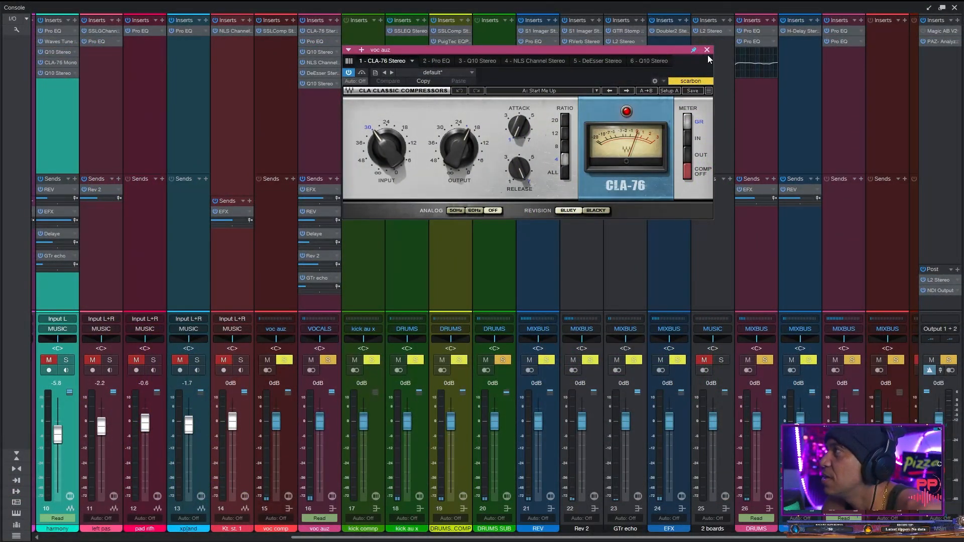
Step: Compare the voc auz bus with its NLS Channel Stereo insert bypassed and active
{"action": "left_click", "coordinate": [320, 64]}
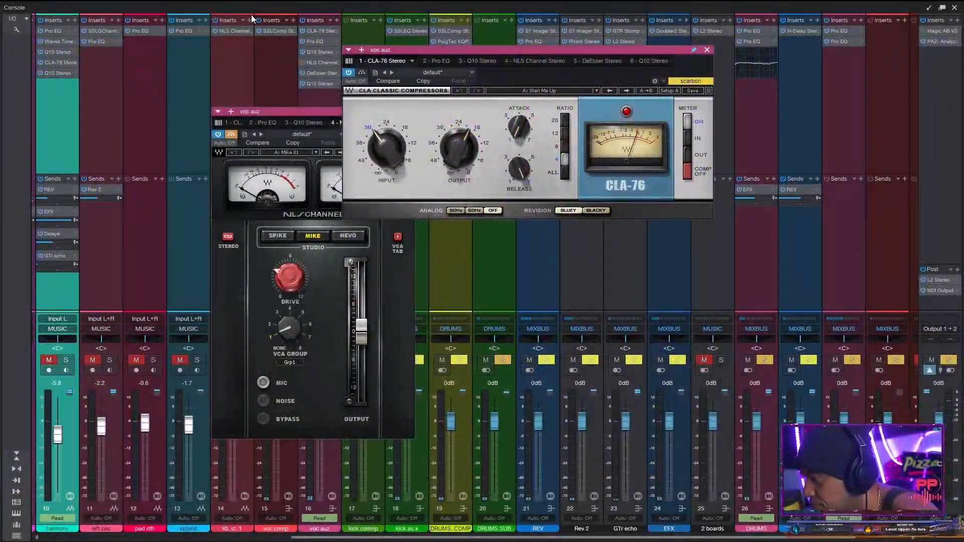
{"action": "left_click", "coordinate": [232, 135]}
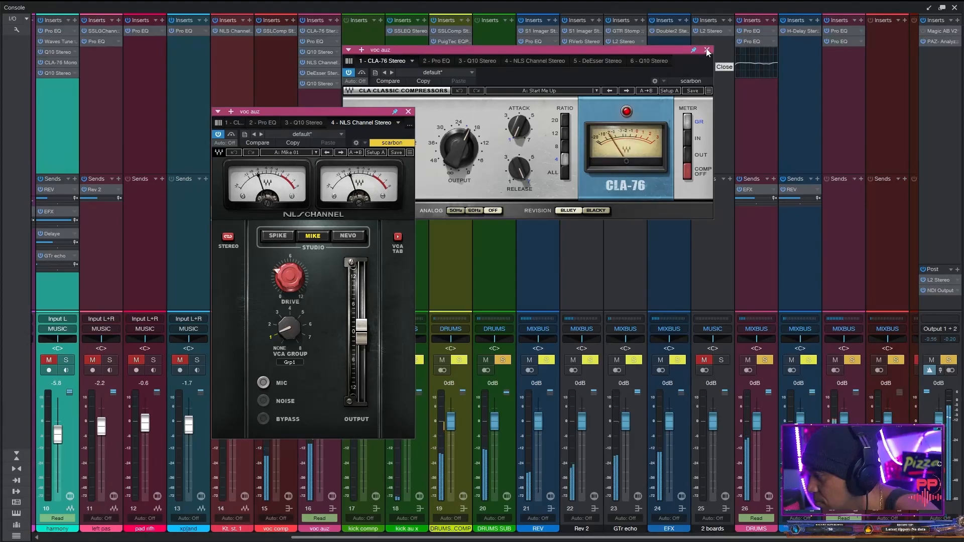
{"action": "left_click", "coordinate": [231, 135]}
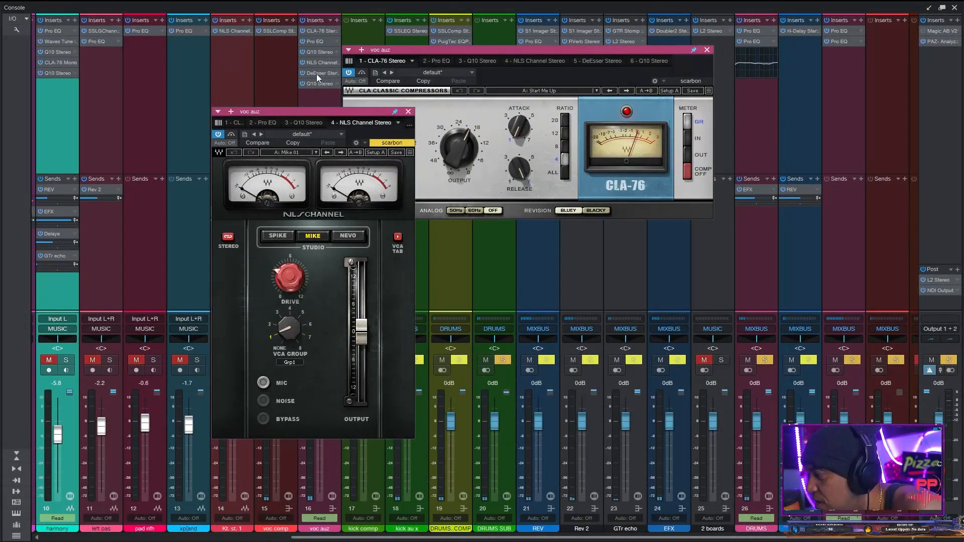
Step: View the DeEsser Stereo insert on the voc auz bus and move its window aside
{"action": "left_click", "coordinate": [317, 73]}
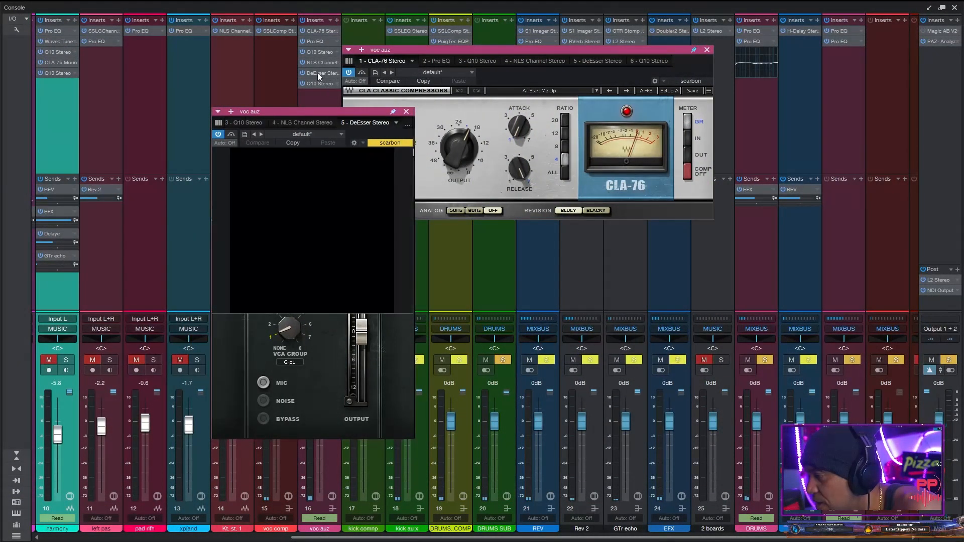
{"action": "left_click_drag", "start_coordinate": [314, 107], "coordinate": [387, 96]}
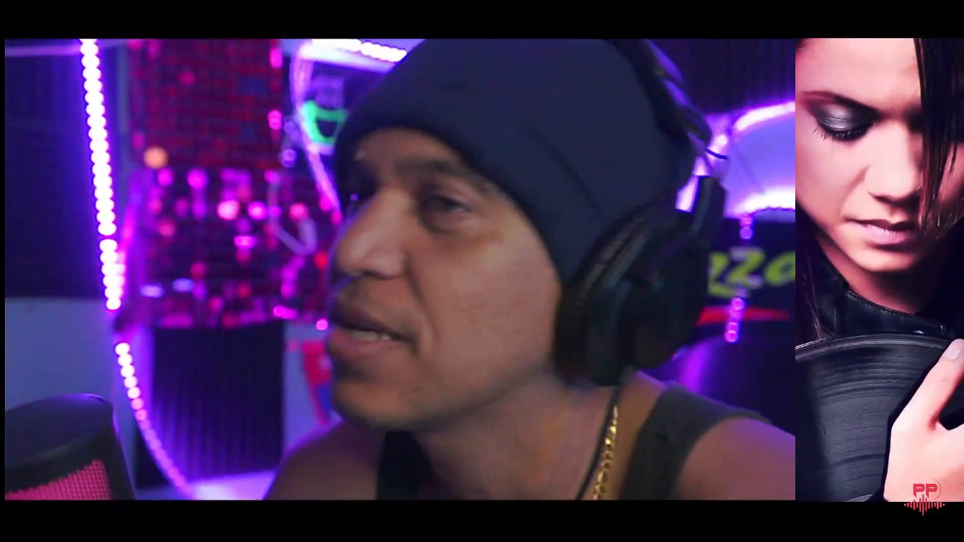